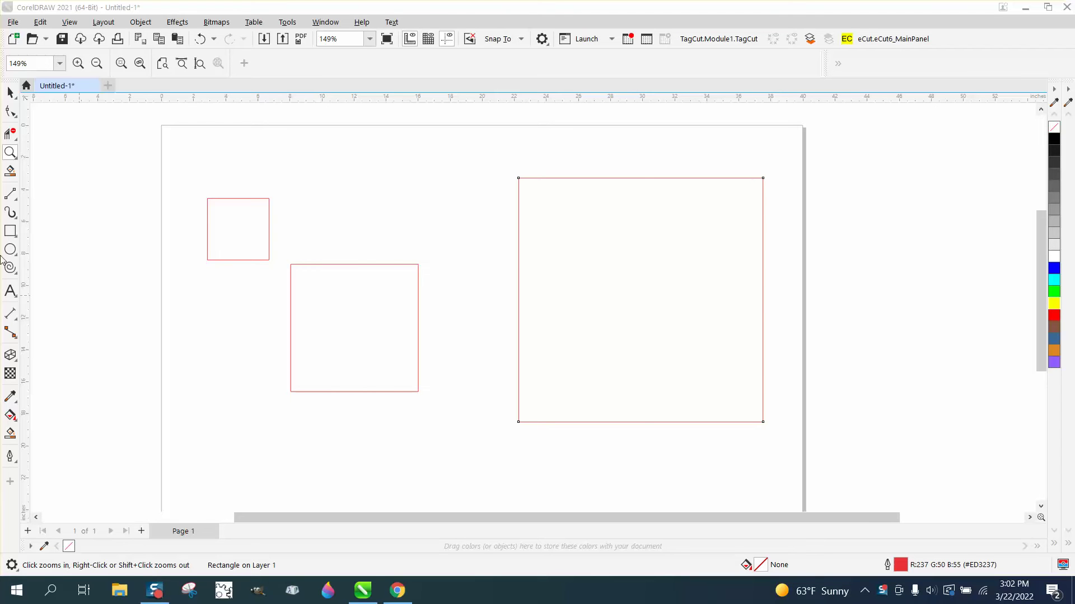
Move the small square higher up the page and shift the middle square up and right
click(11, 93)
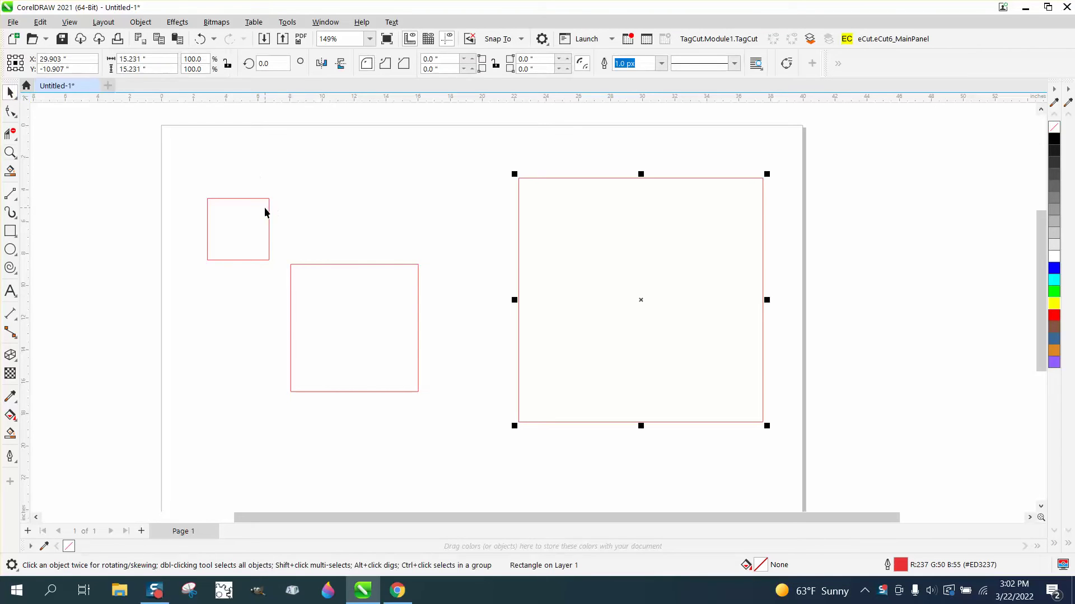
drag(265, 208, 260, 160)
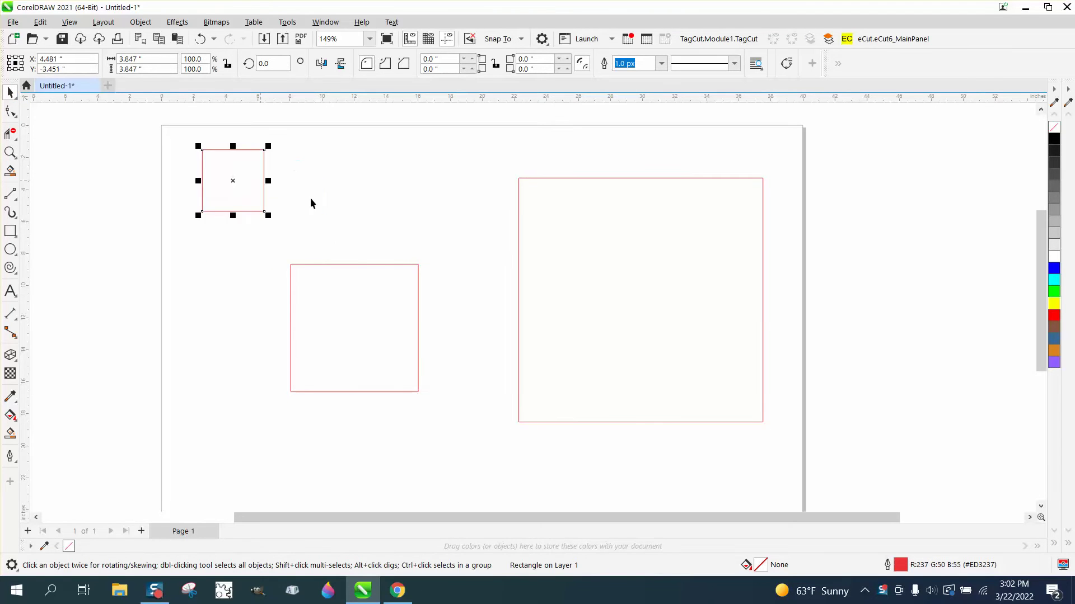
drag(358, 264, 386, 261)
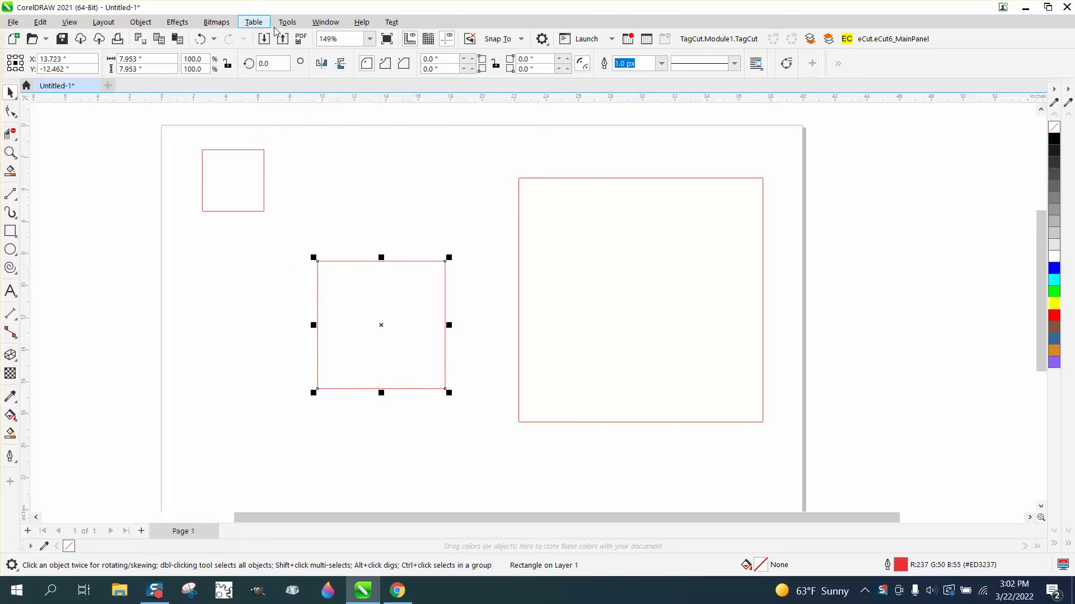
Open the Options dialog's Customization > Commands page and put the cursor in its search box
click(344, 119)
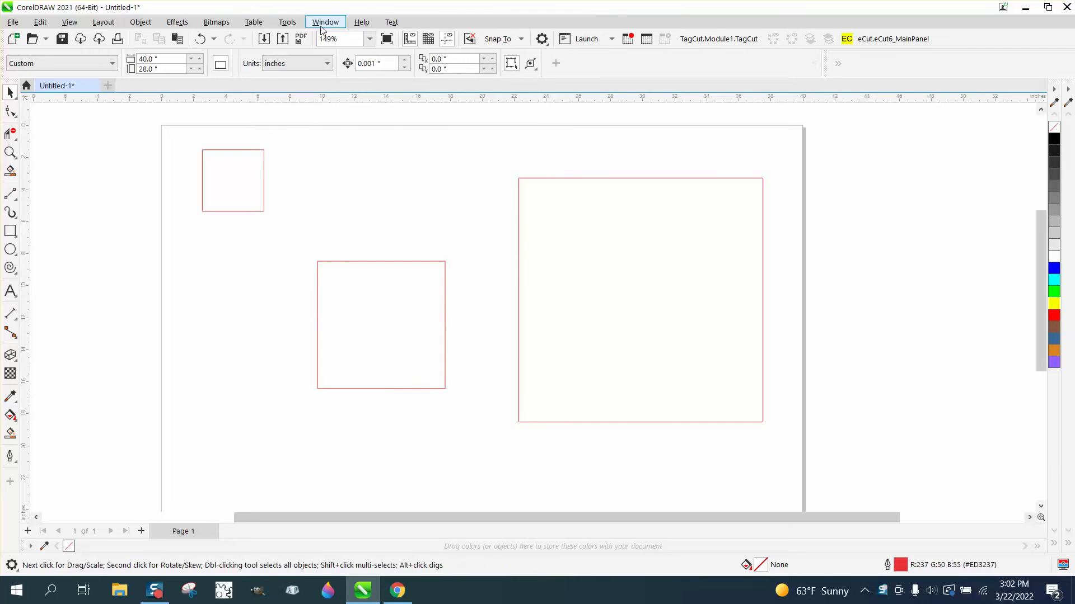
click(292, 26)
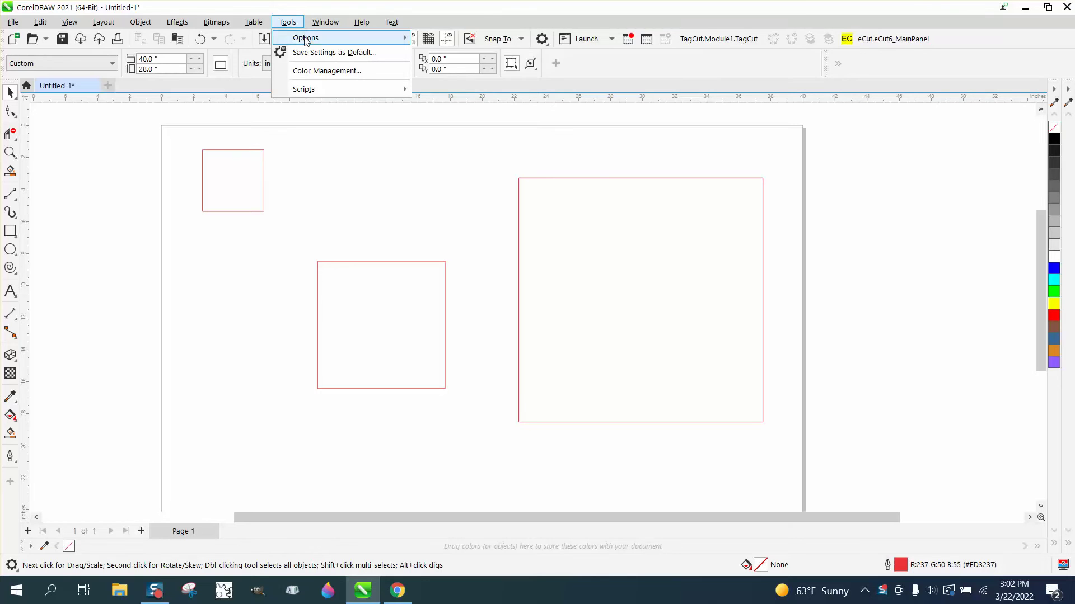
mouse_move(306, 40)
click(417, 56)
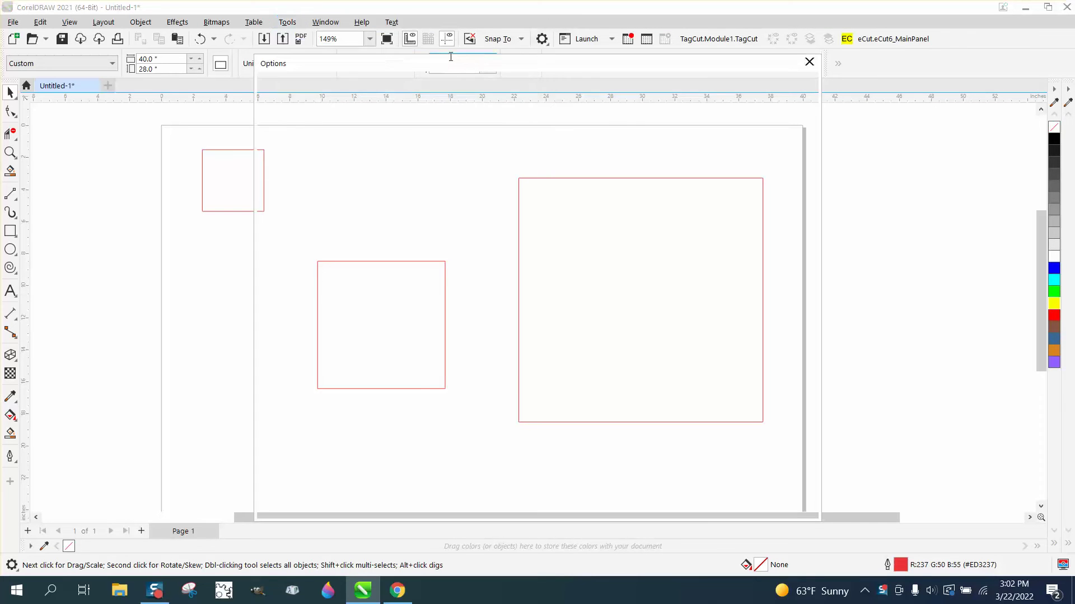
click(339, 130)
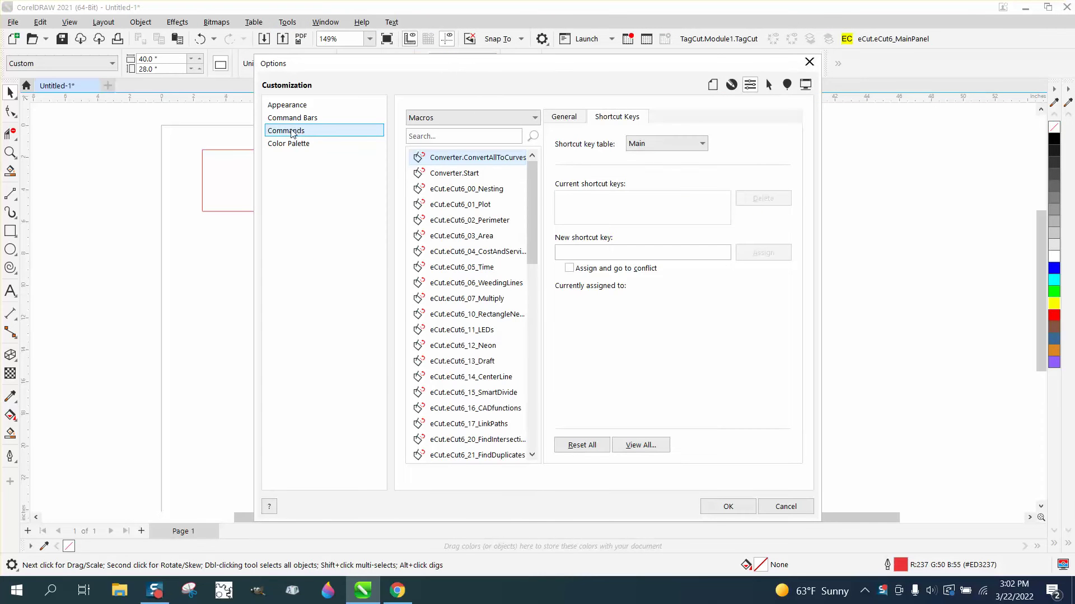
click(451, 137)
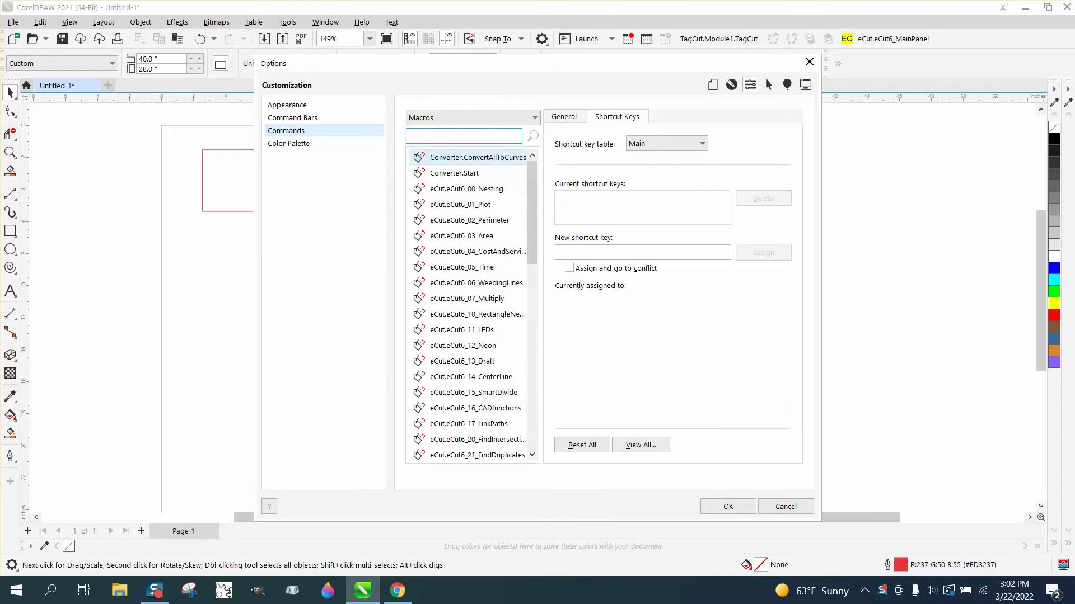
Filter commands by 'size', find the one with the Object size tooltip, and show its Shortcut Keys
text(size)
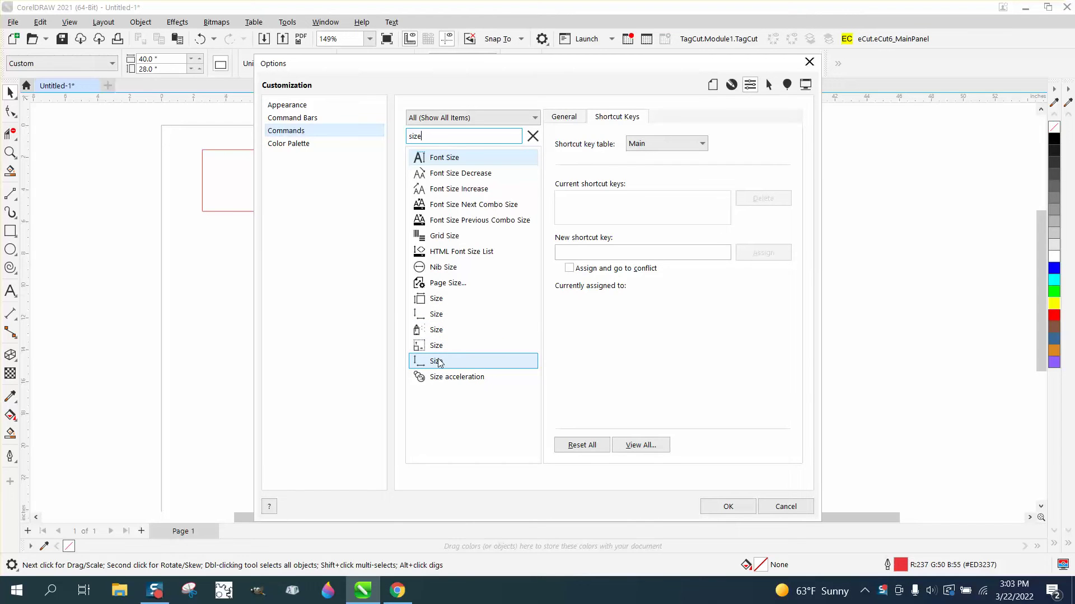
click(439, 362)
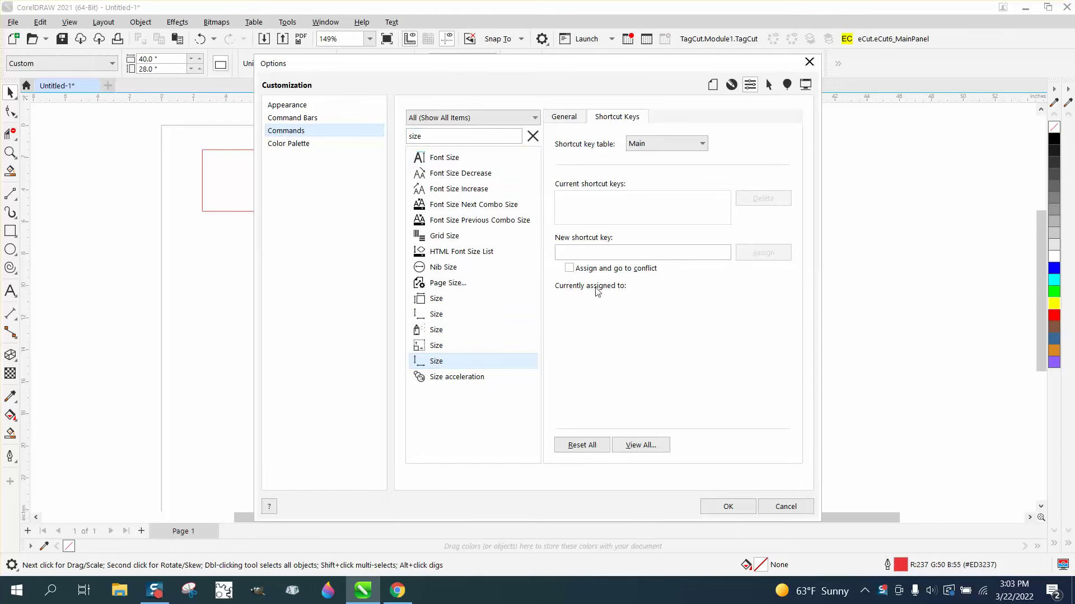
click(439, 365)
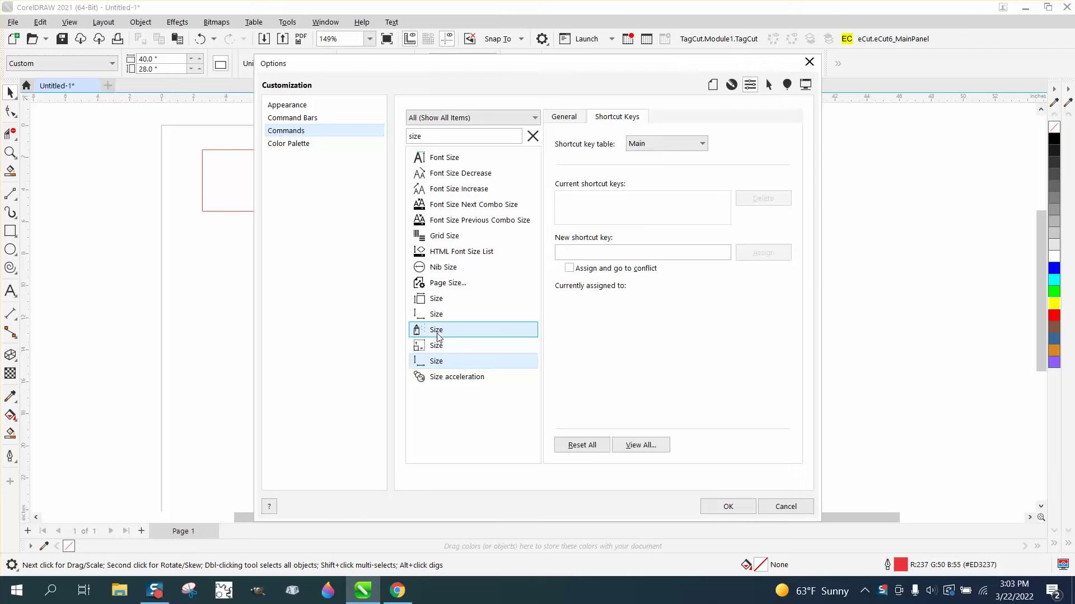
click(439, 317)
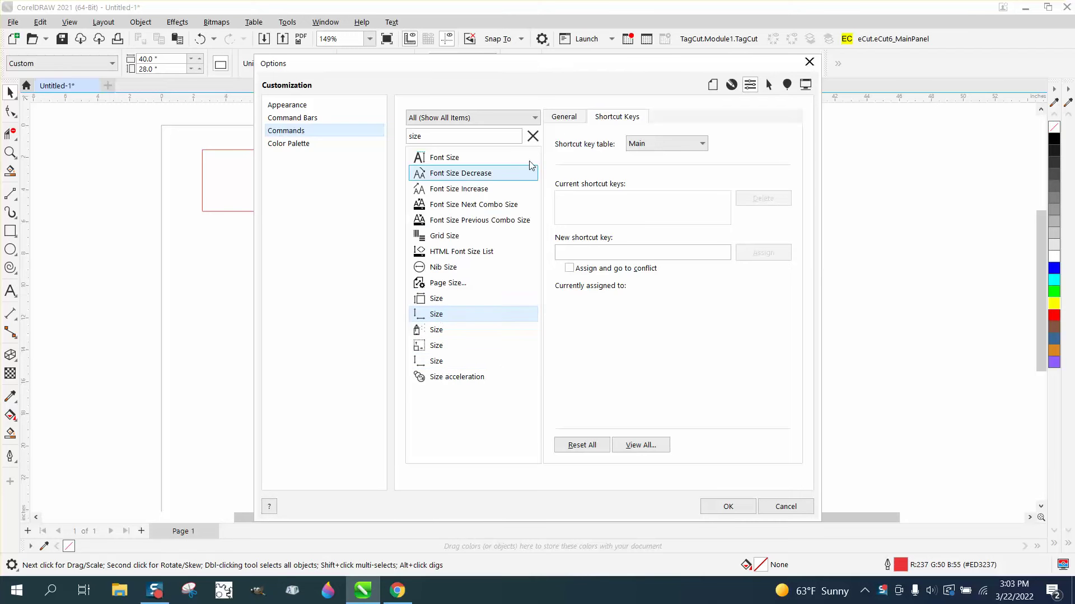
click(565, 119)
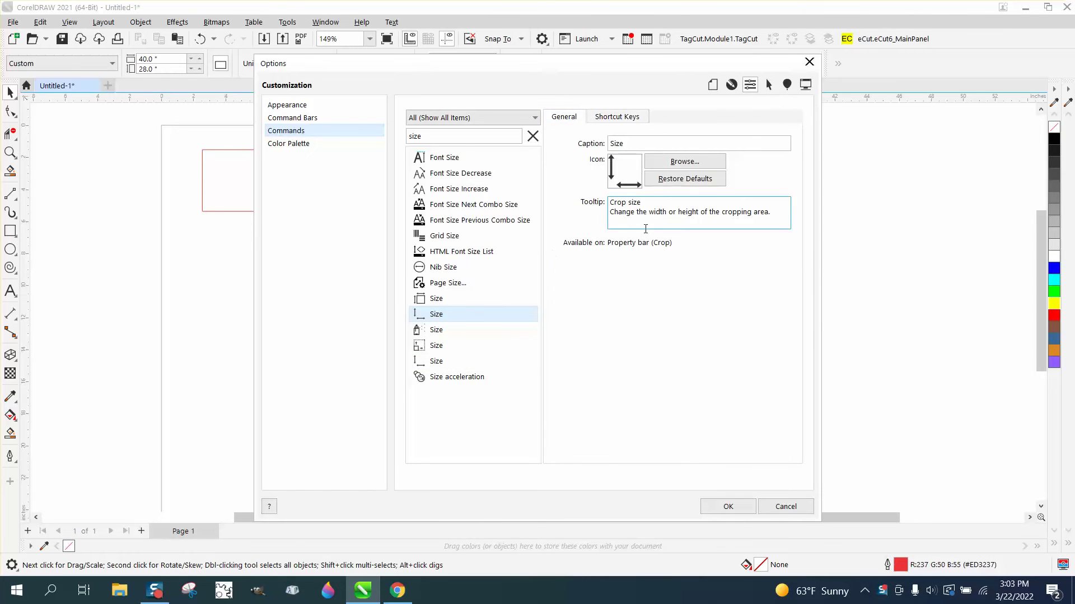
click(439, 362)
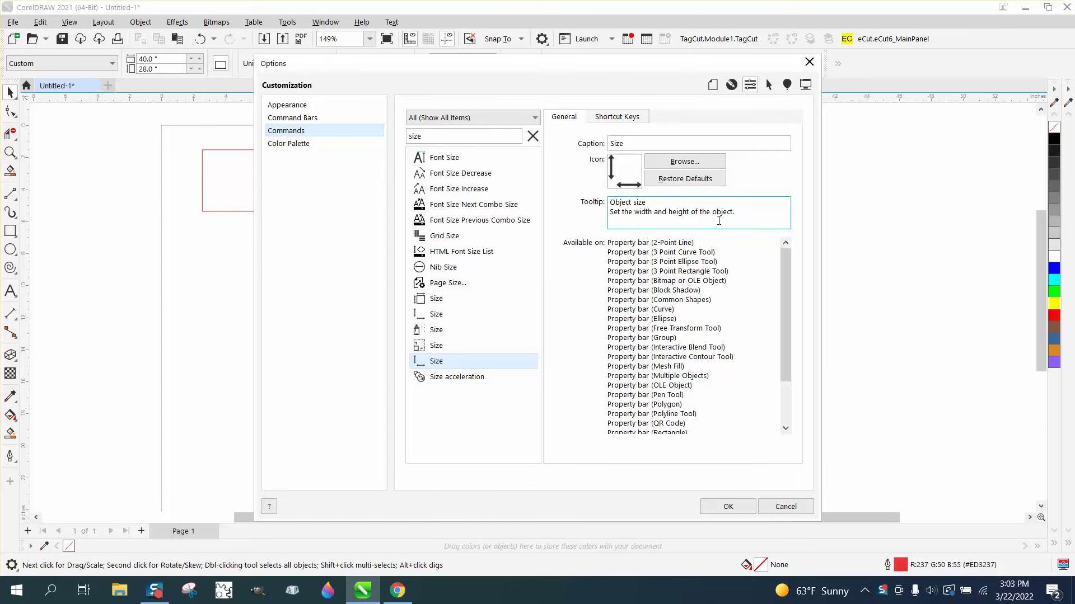
click(440, 361)
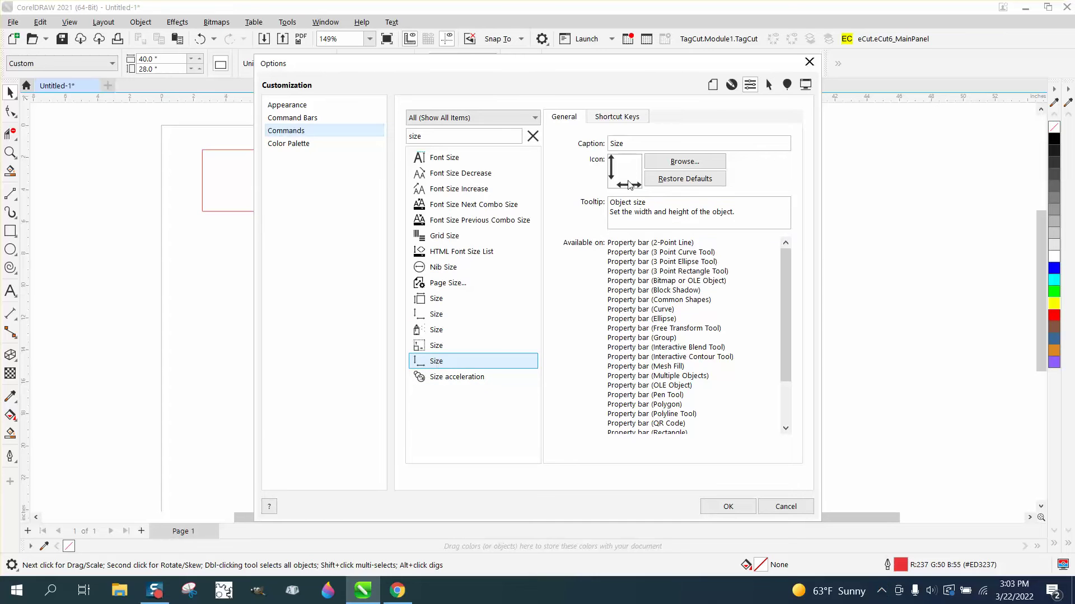
click(626, 117)
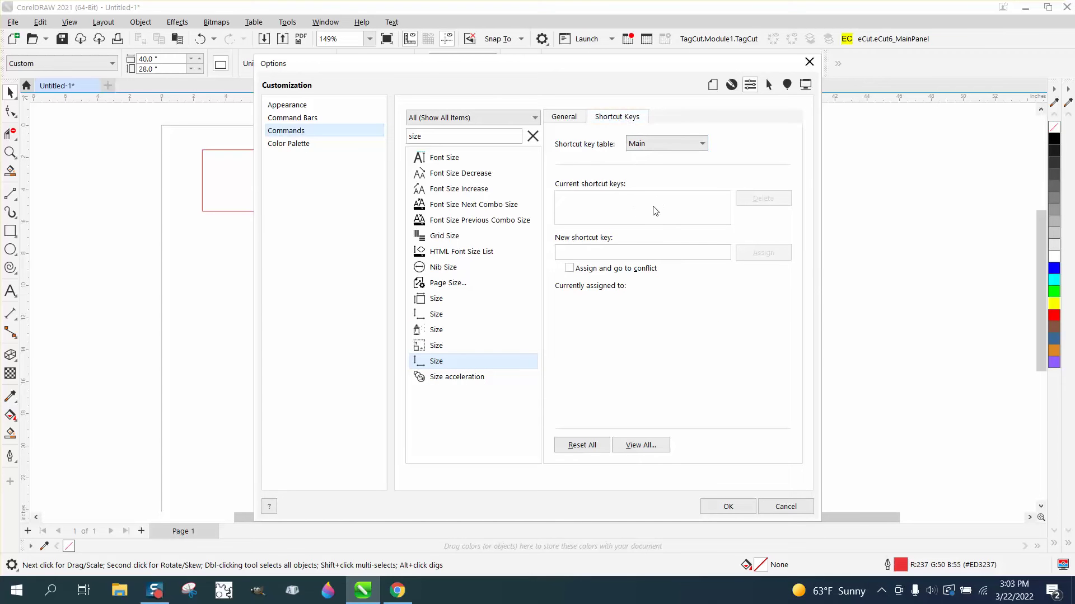
Assign '=' as the new shortcut key for the Object size command
click(583, 249)
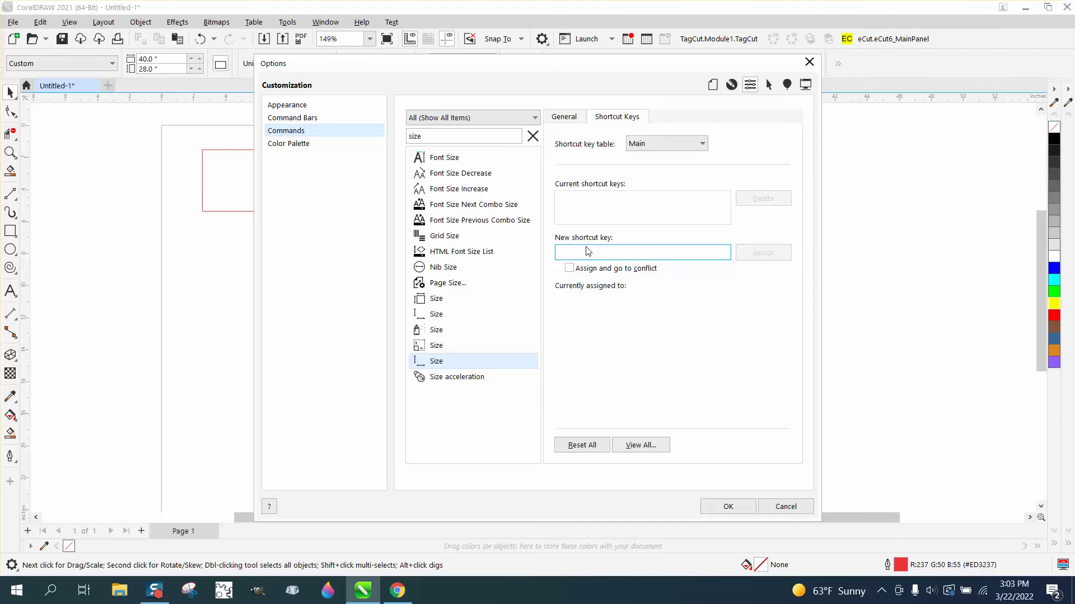
key(equal)
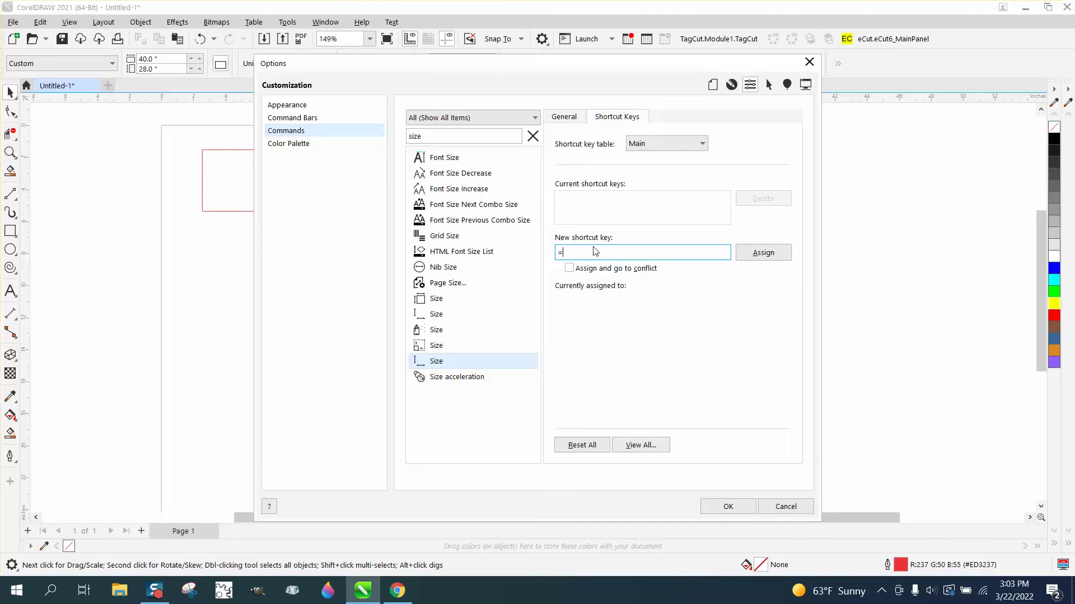
click(762, 256)
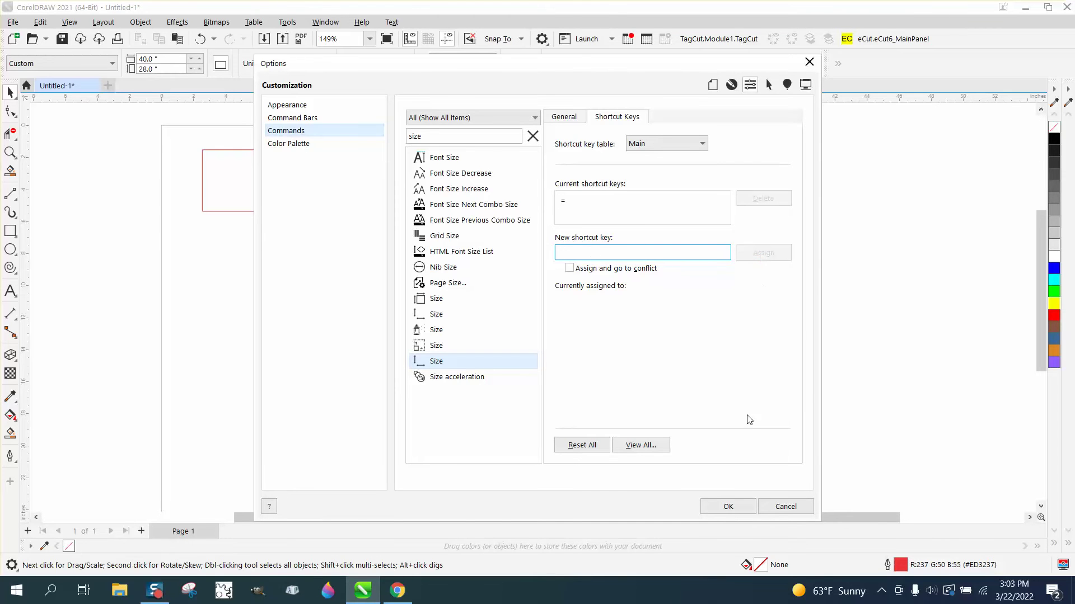
Close Options, then resize the small top-left square to 5" by 5" with the on-canvas size box
click(729, 507)
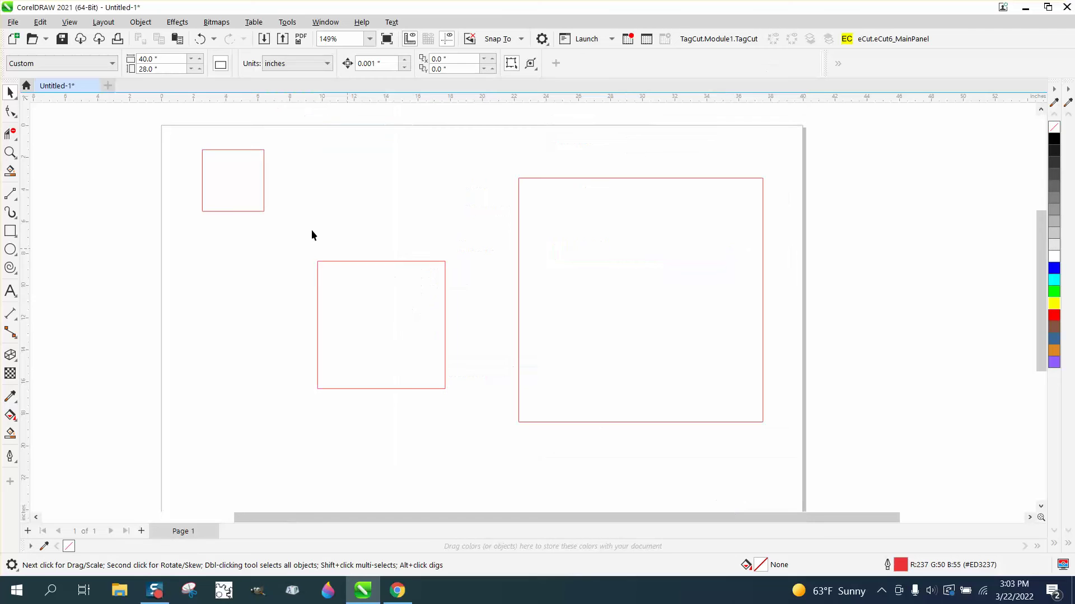
click(254, 200)
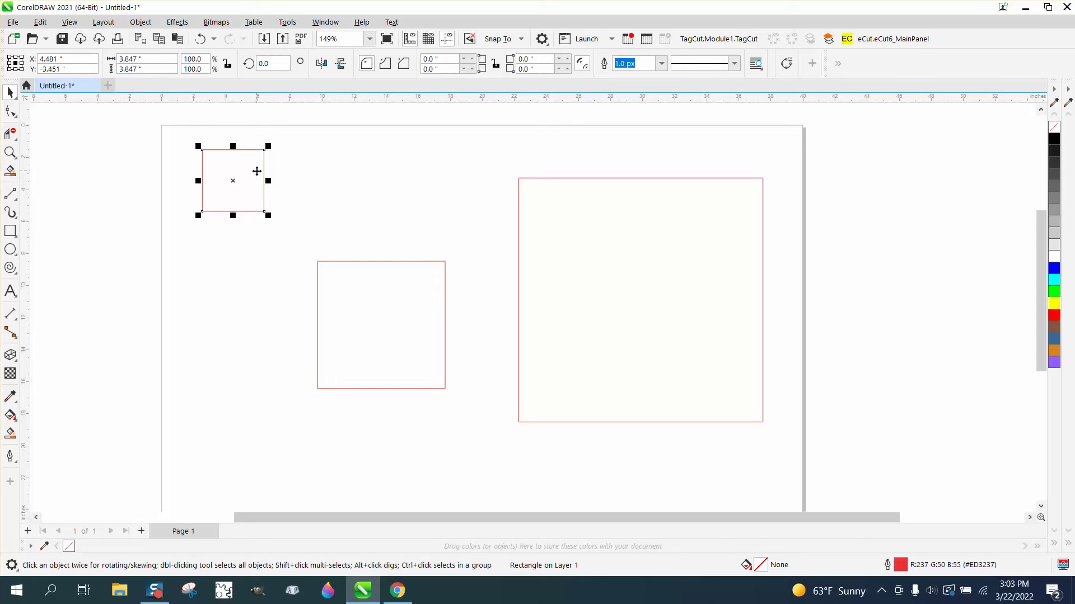
key(Return)
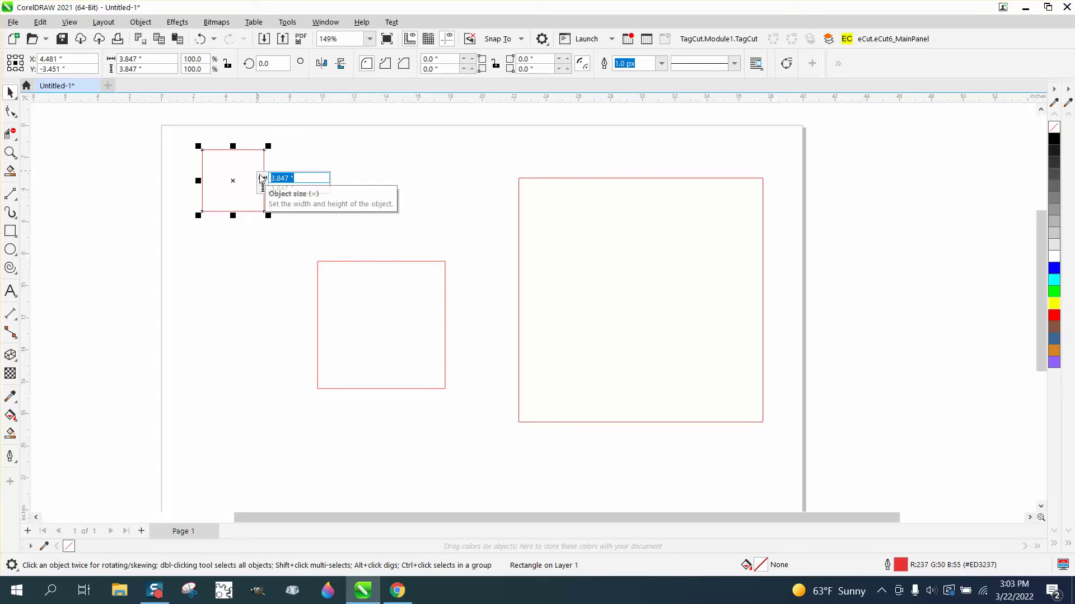
text(2)
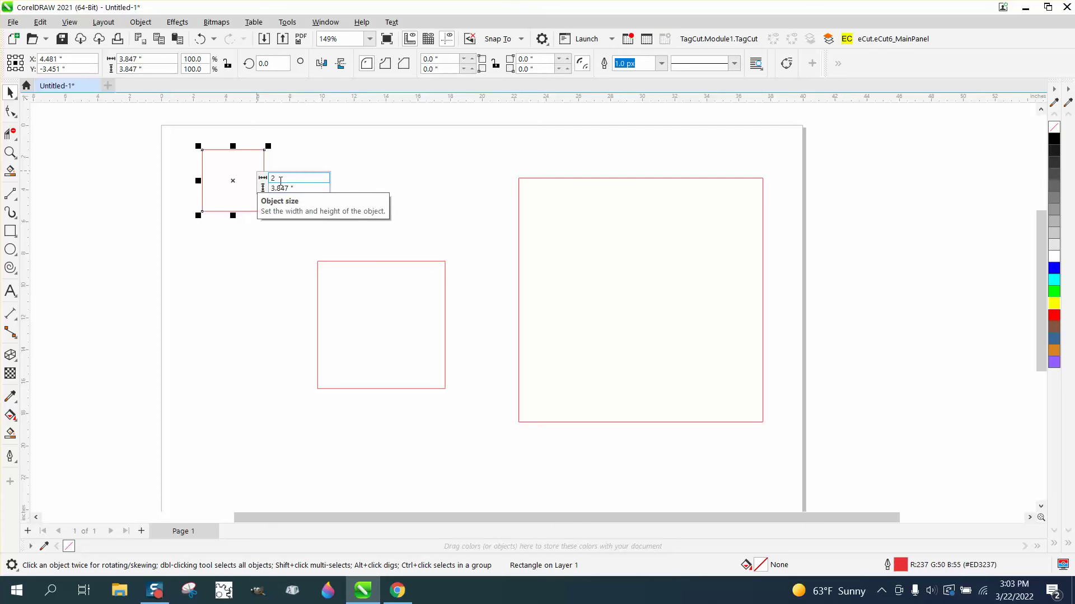
key(Tab)
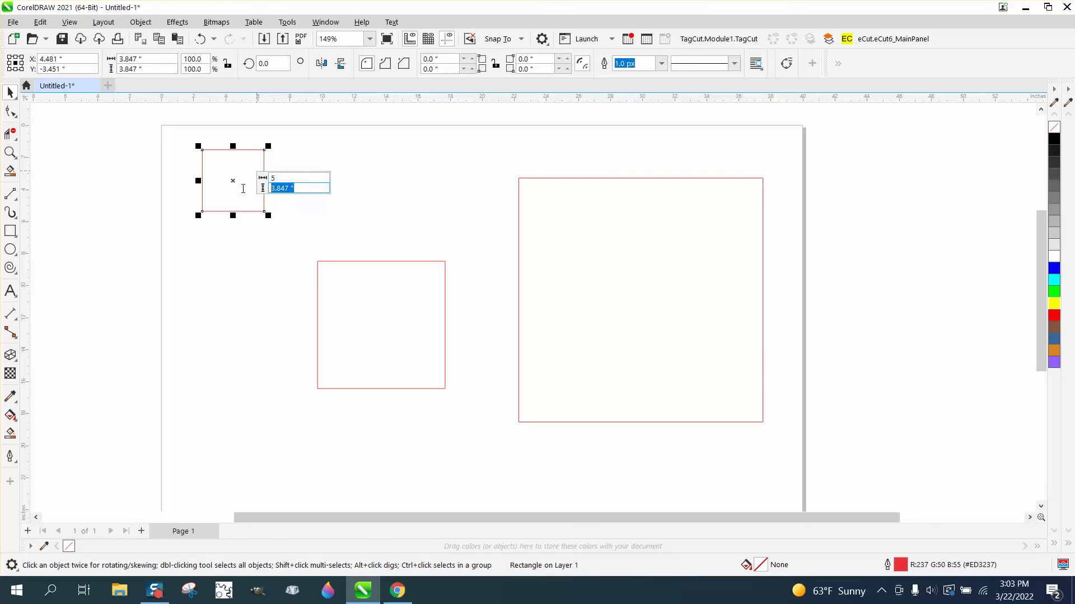
text(5)
key(Return)
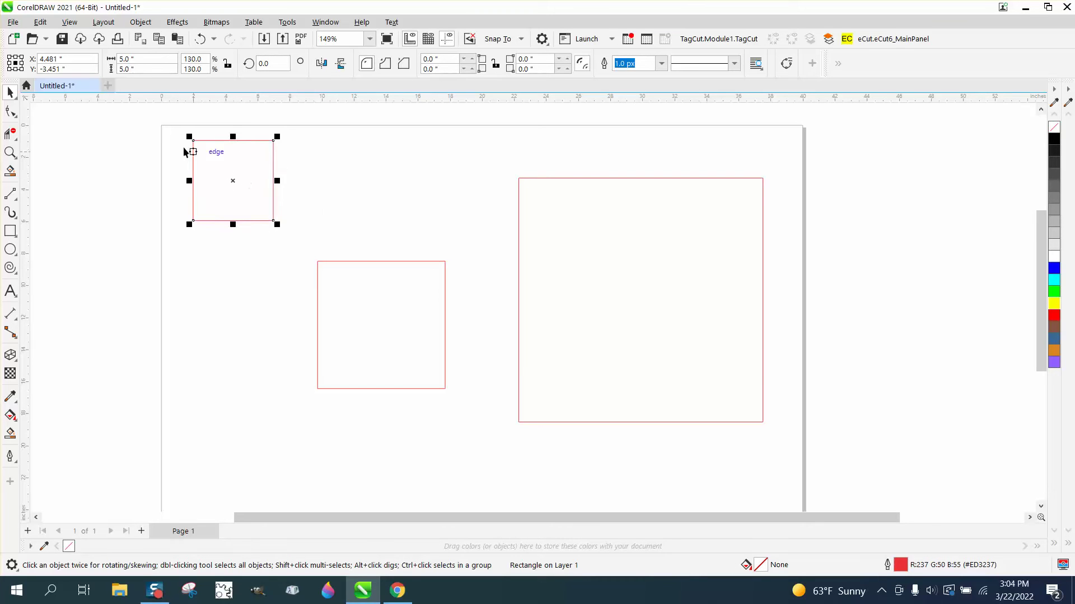
Resize the middle square to 10" width and 10" height
click(369, 267)
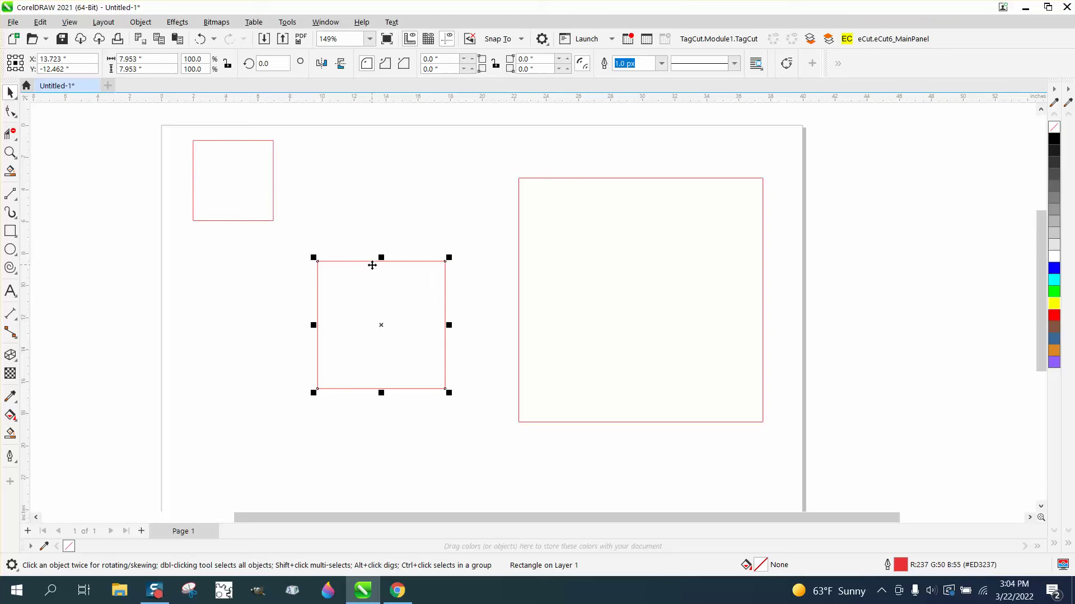
mouse_move(372, 268)
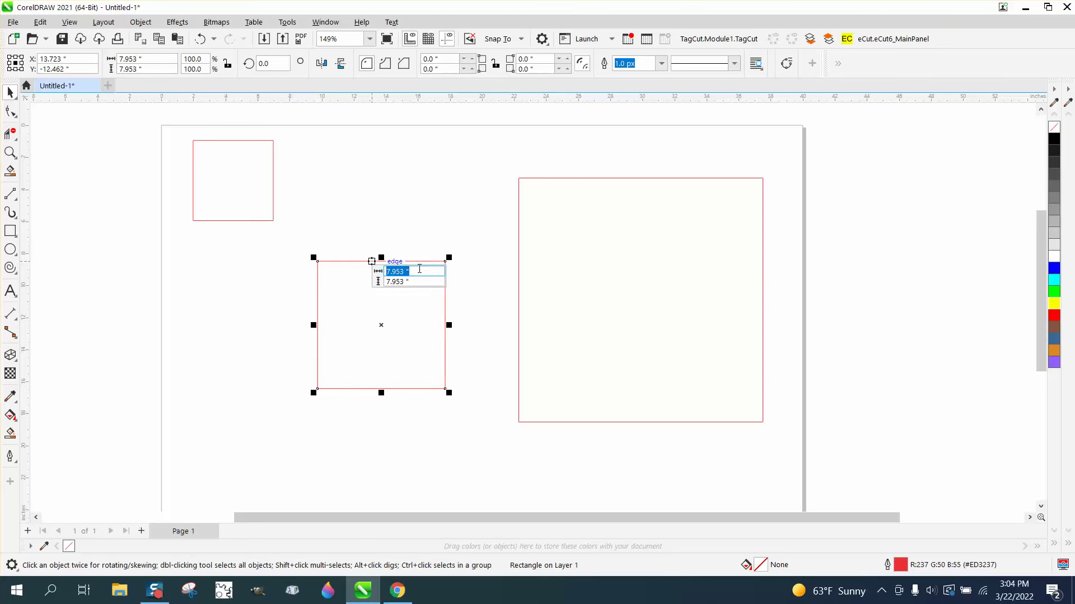
text(10)
key(Tab)
text(10)
key(Return)
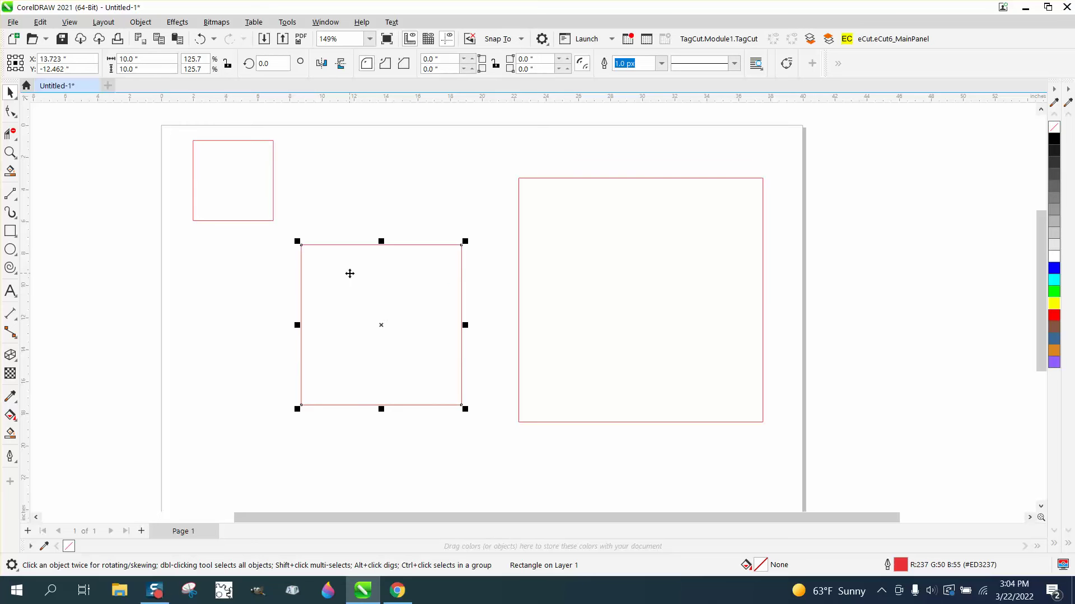
Resize the large right square to 15" width and 15" height
click(552, 280)
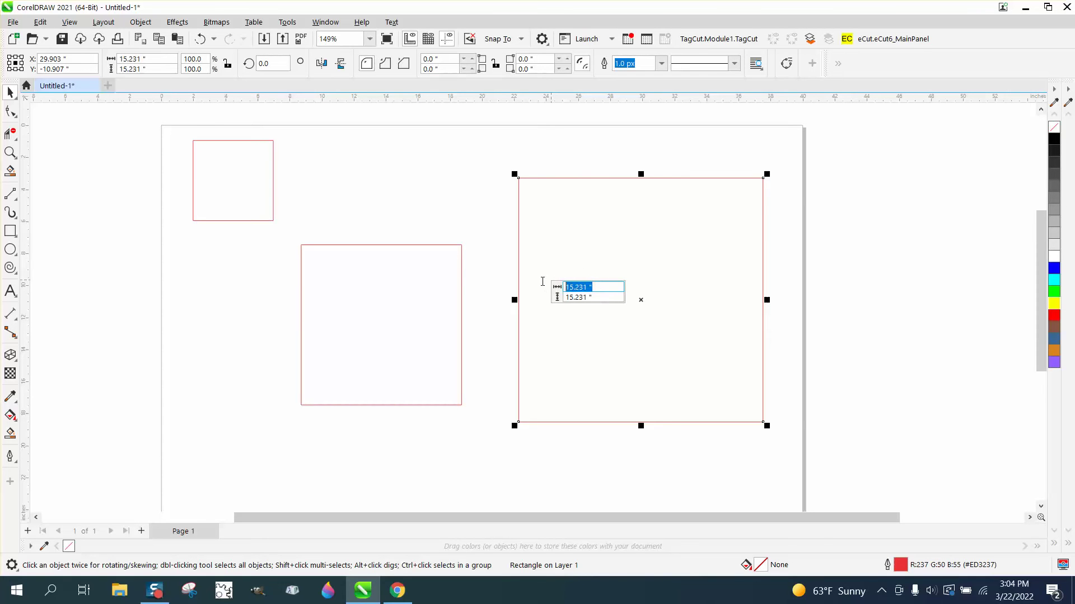
text(15)
key(Tab)
text(15)
key(Return)
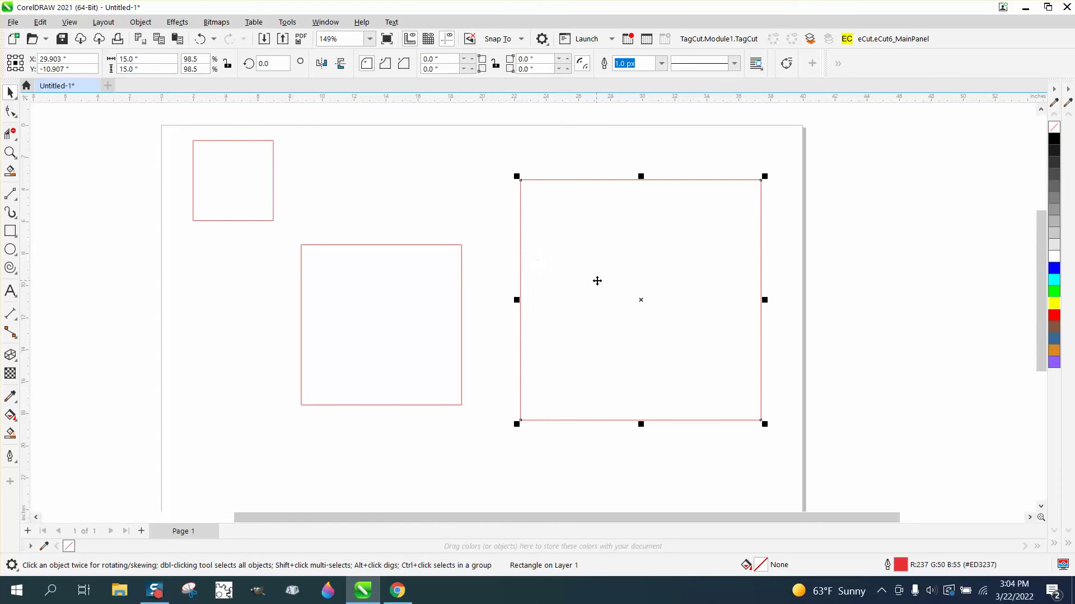
Move the small square down and align all three squares' centres horizontally
drag(264, 221, 258, 335)
drag(153, 168, 979, 551)
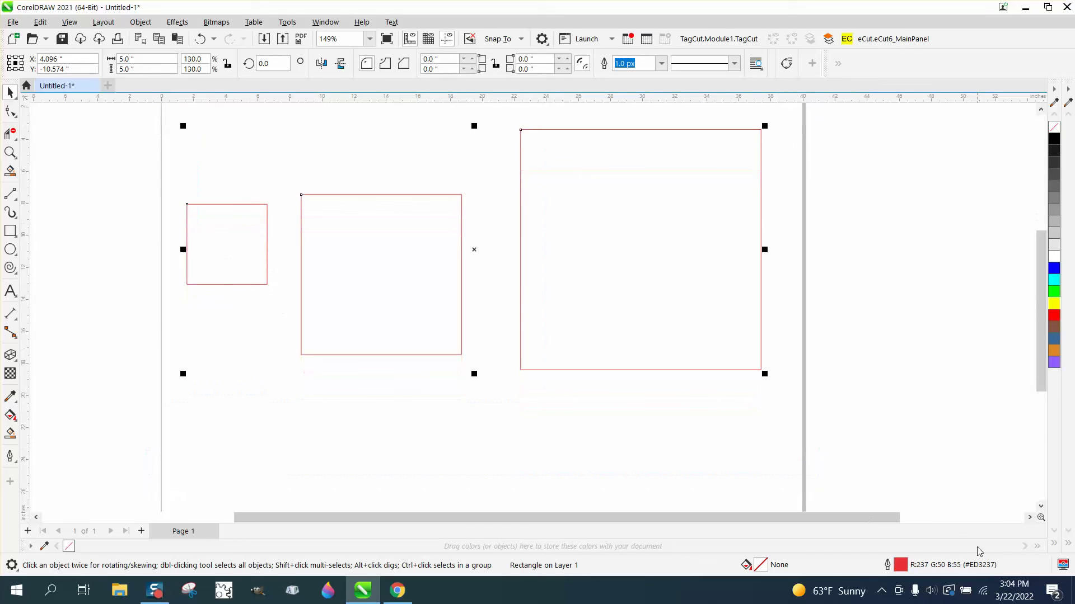
key(e)
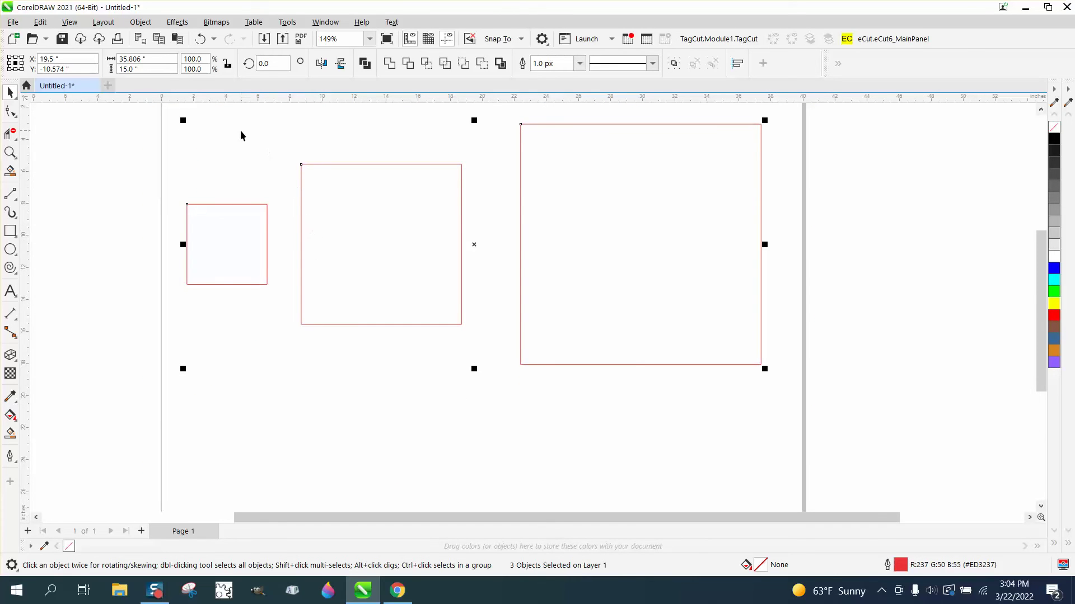
Start Tools > Save Settings as Default, then cancel it
click(287, 23)
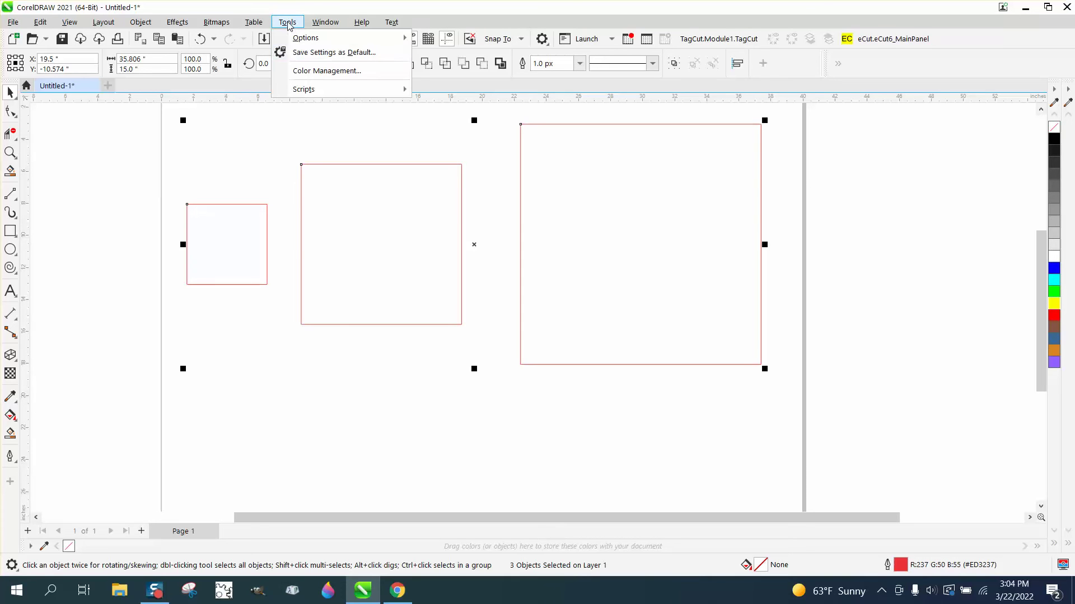
click(314, 53)
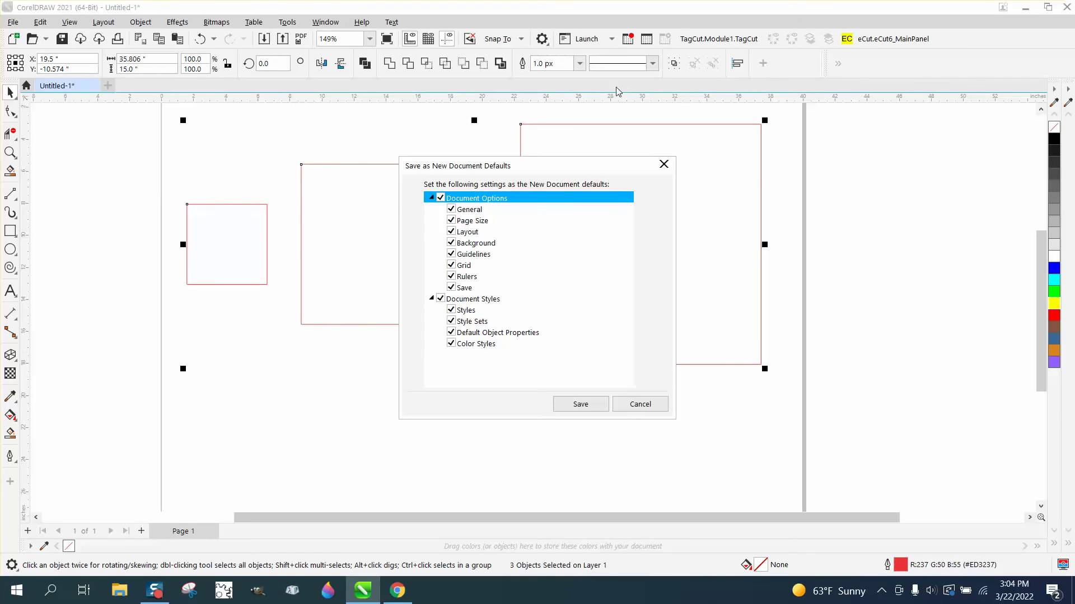
click(640, 404)
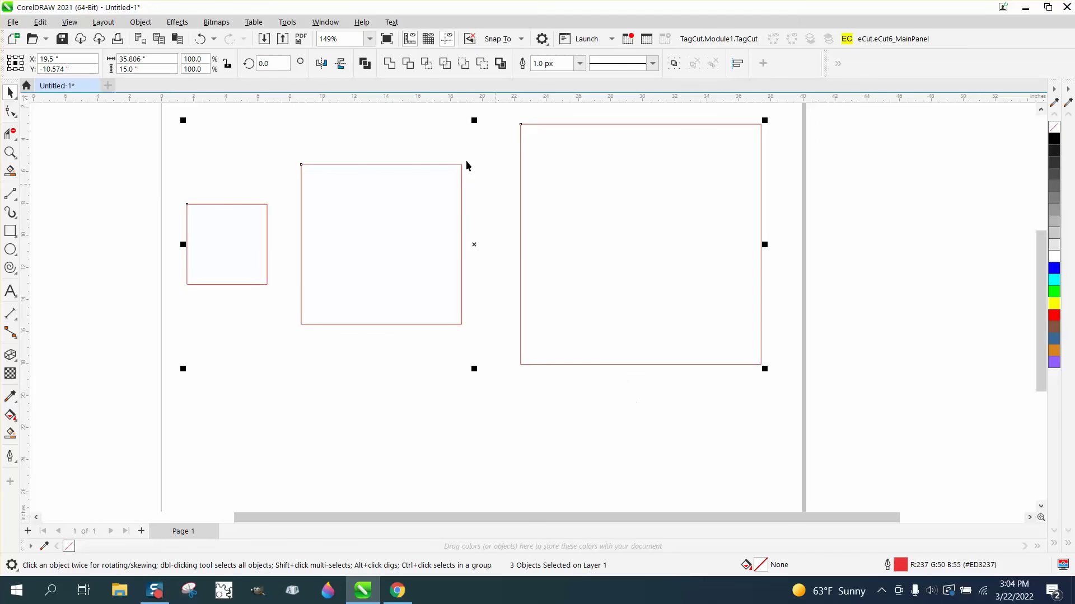
With nothing selected, set the default outline width for new graphic objects to Hairline
click(437, 135)
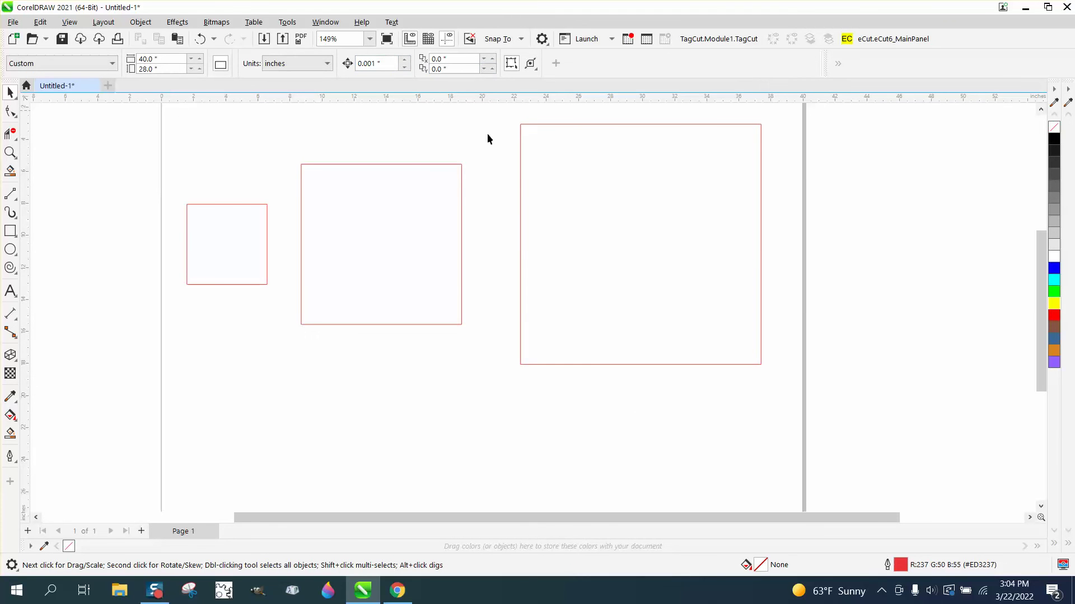
click(899, 564)
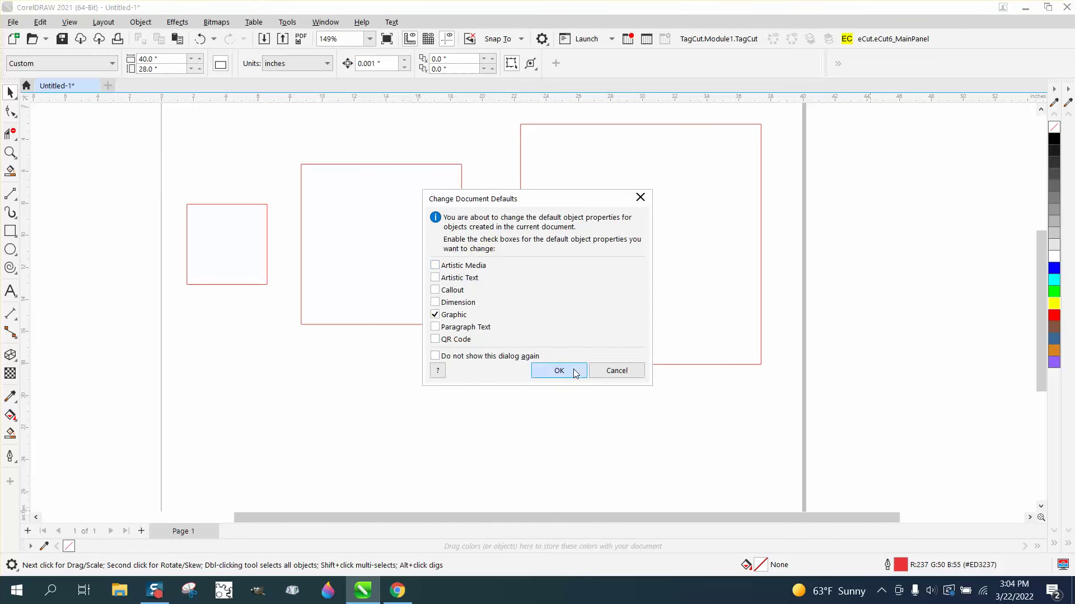
click(558, 370)
click(452, 246)
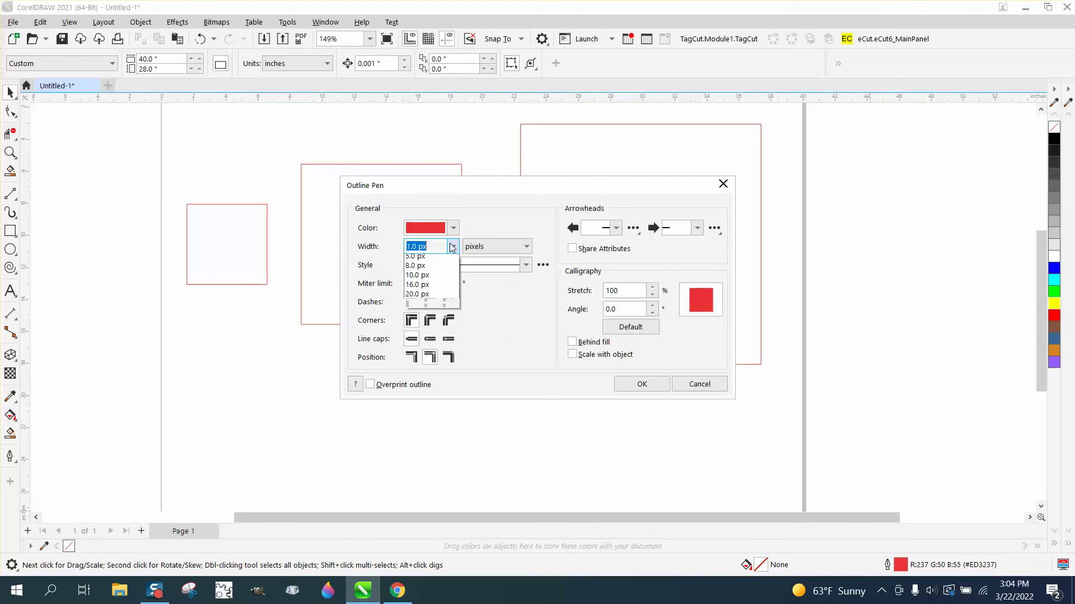
click(421, 269)
click(650, 384)
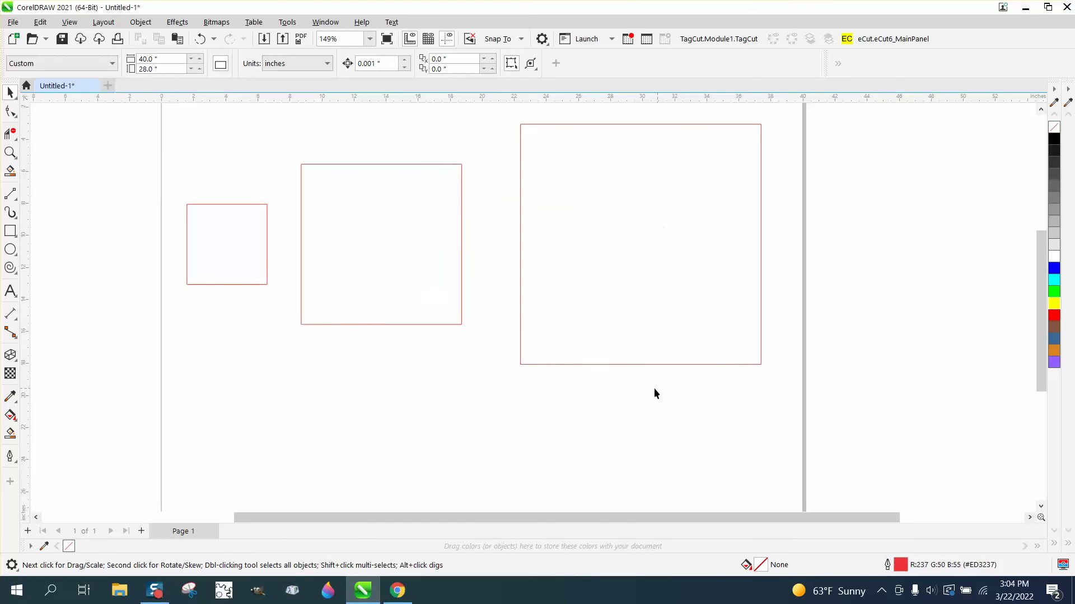
Zoom the view so all three squares fit on screen
scroll(415, 305, down, 2)
scroll(416, 310, down, 2)
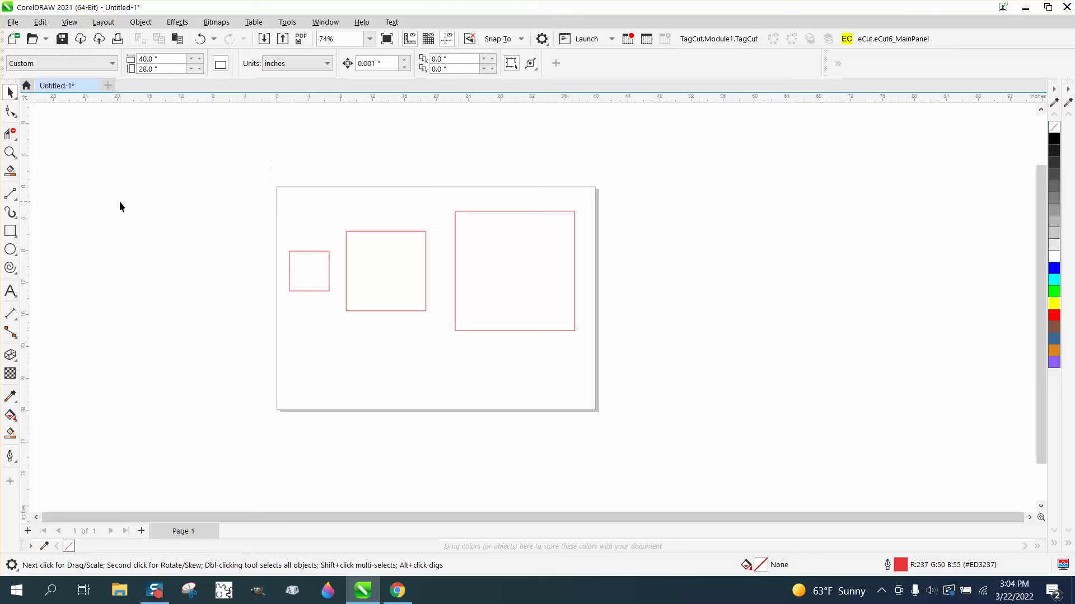
click(10, 152)
drag(257, 176, 727, 442)
drag(38, 110, 44, 114)
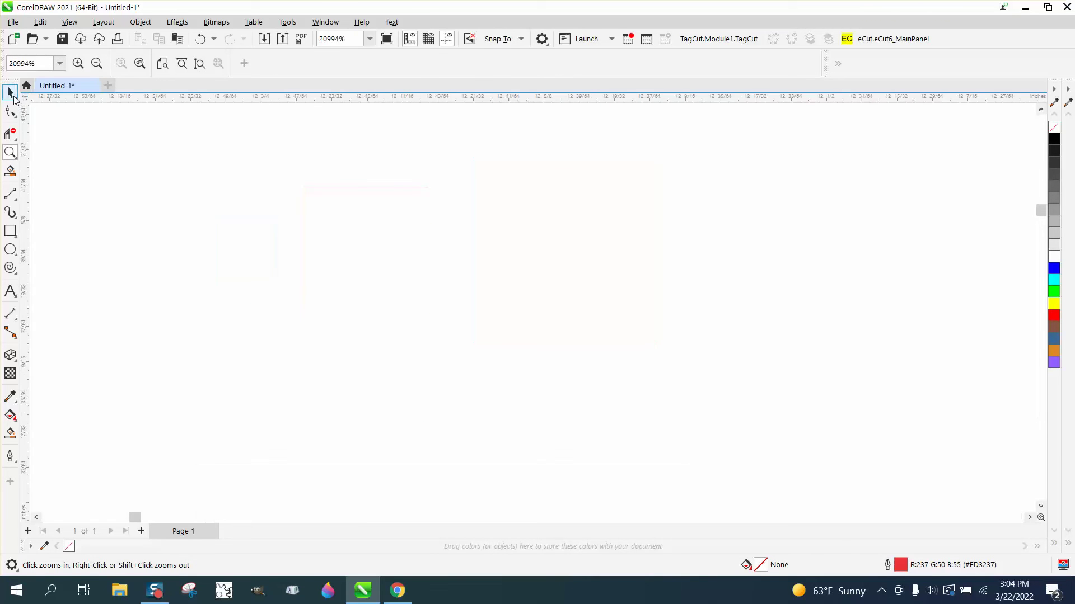
click(10, 92)
scroll(338, 227, down, 4)
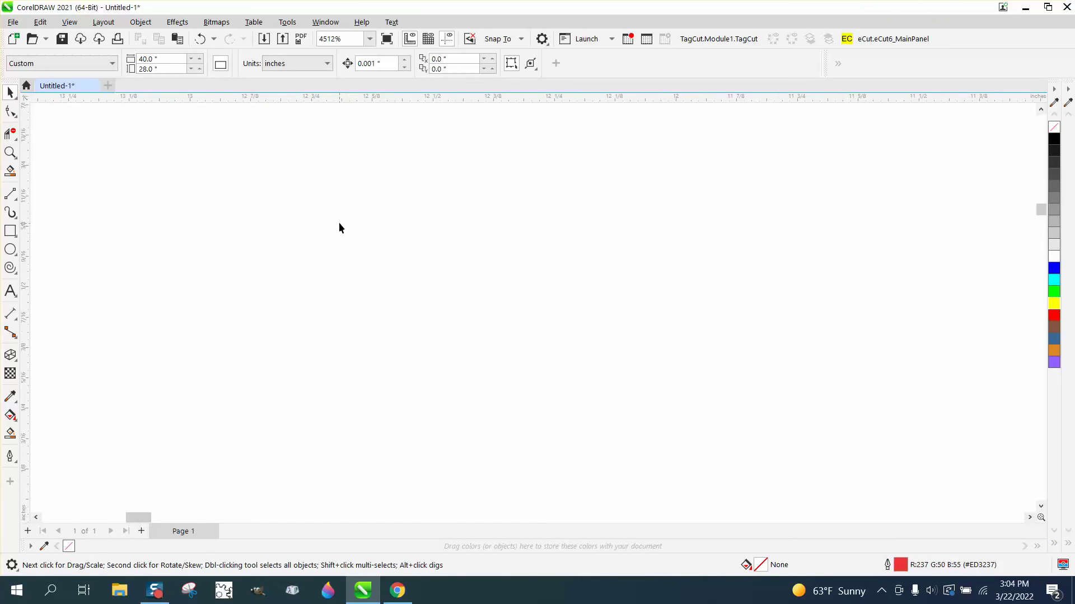
key(F4)
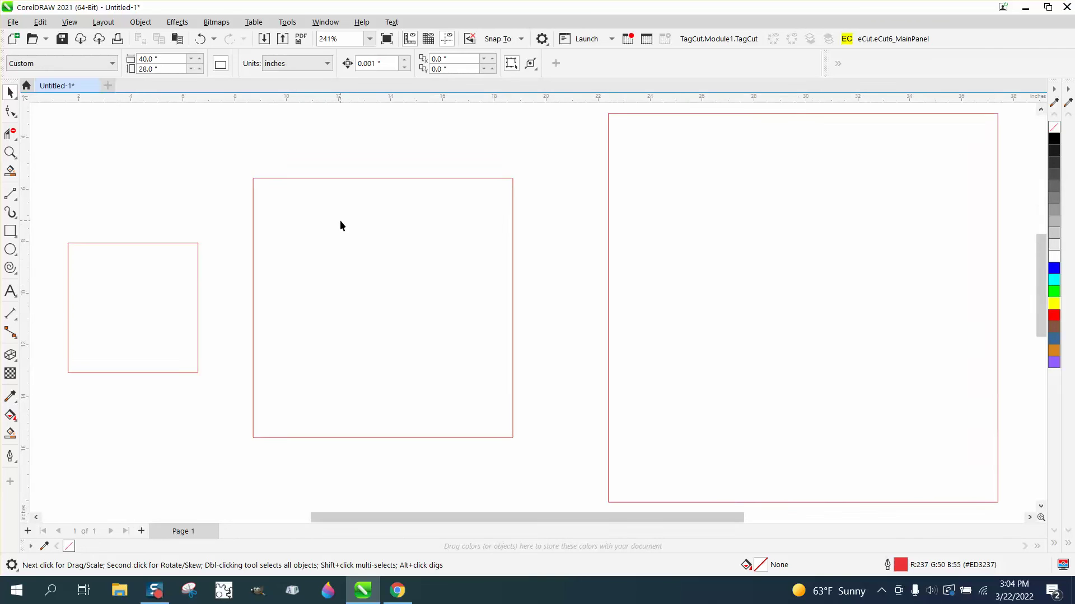
Save the current document settings as the defaults for new documents
click(279, 23)
click(305, 51)
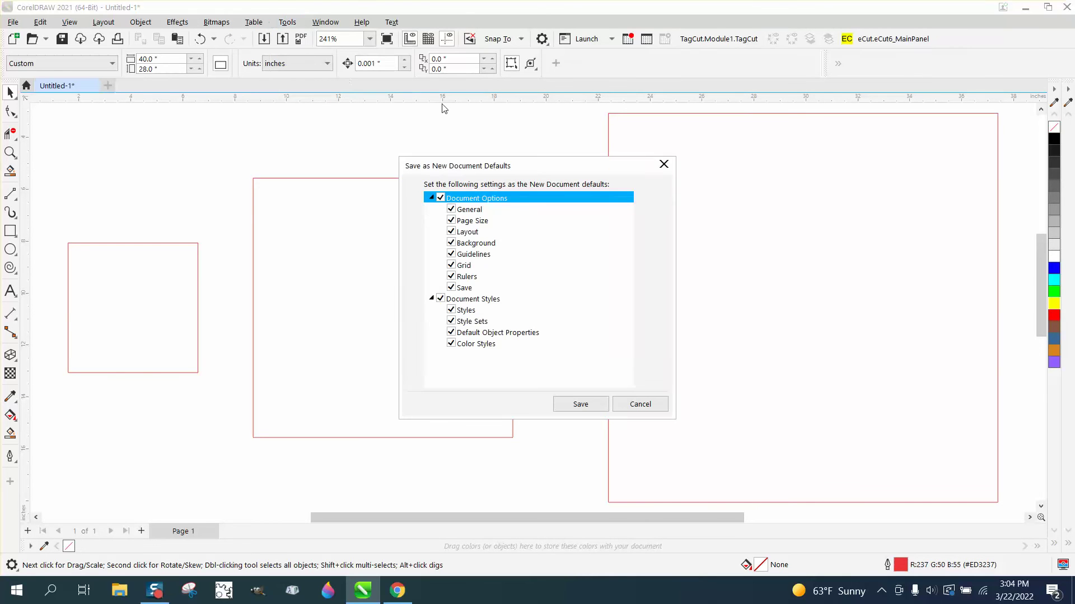
click(588, 403)
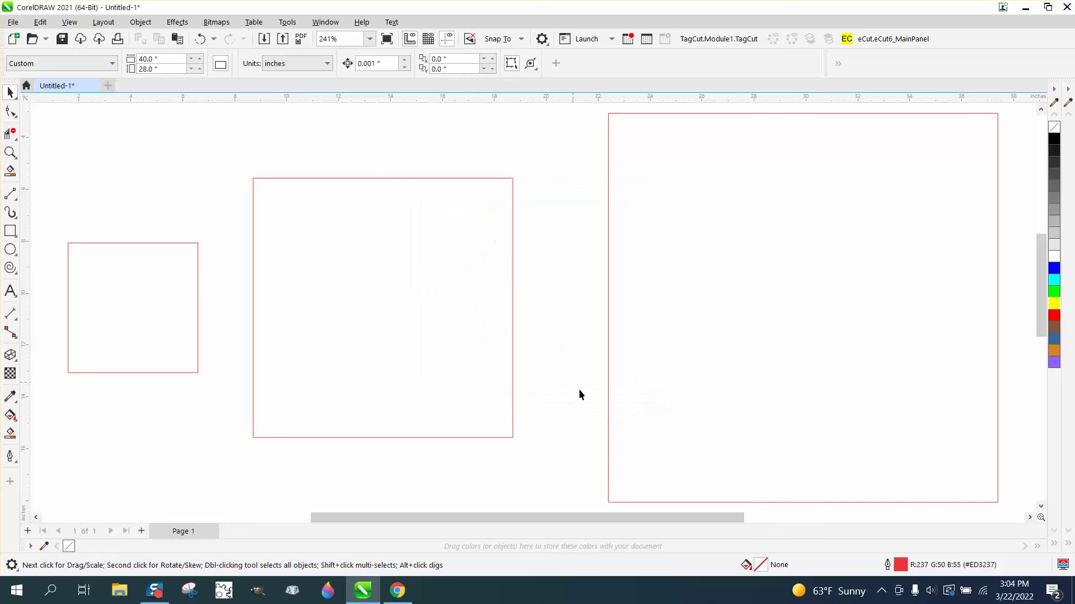
click(503, 307)
mouse_move(506, 302)
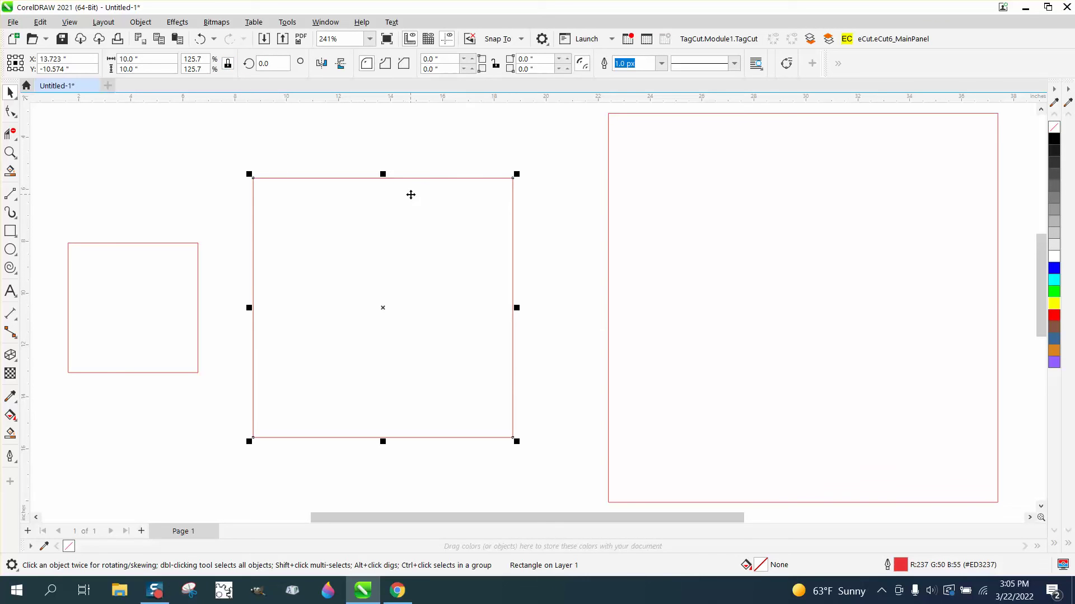
Enter 15 as the middle square's width, making it a 15" square, then zoom out
mouse_move(411, 195)
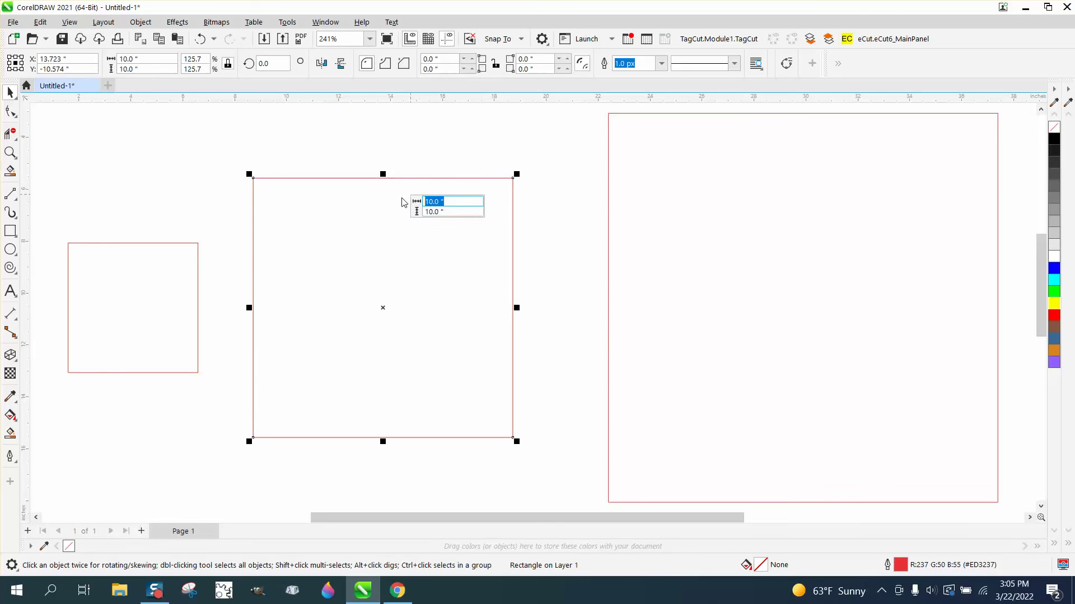
text(15)
key(Return)
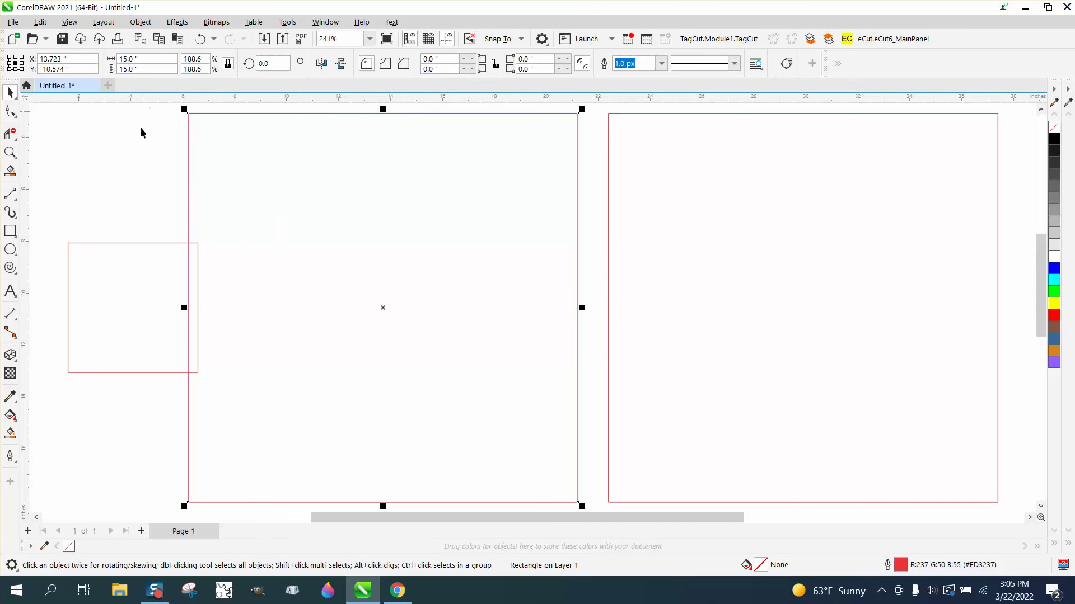
scroll(360, 182, down, 2)
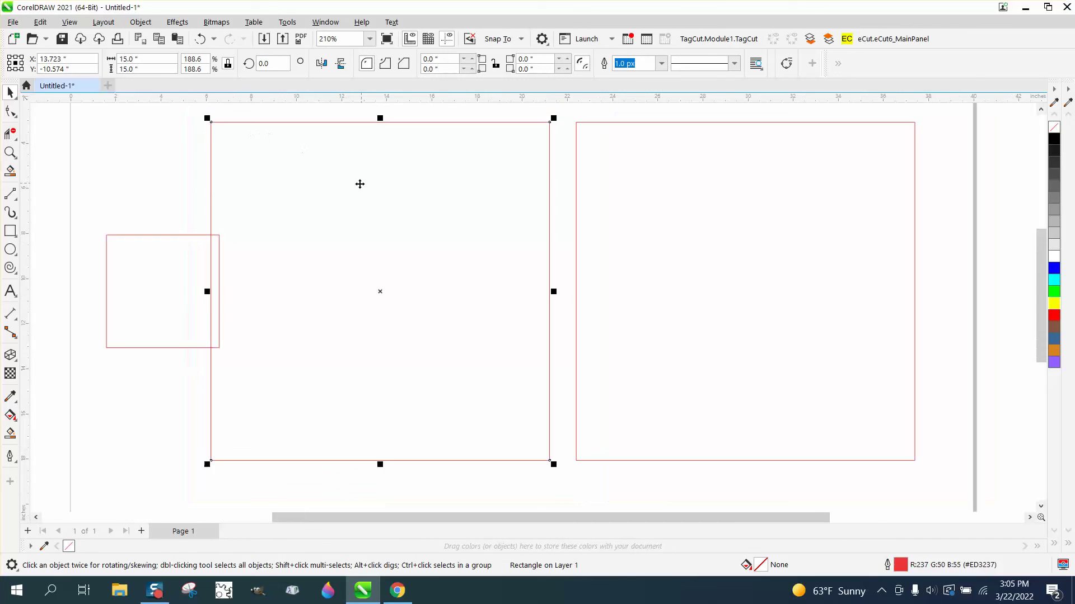
Shift the small square slightly left and shrink the right rectangle to a 2-inch square
drag(226, 248, 192, 250)
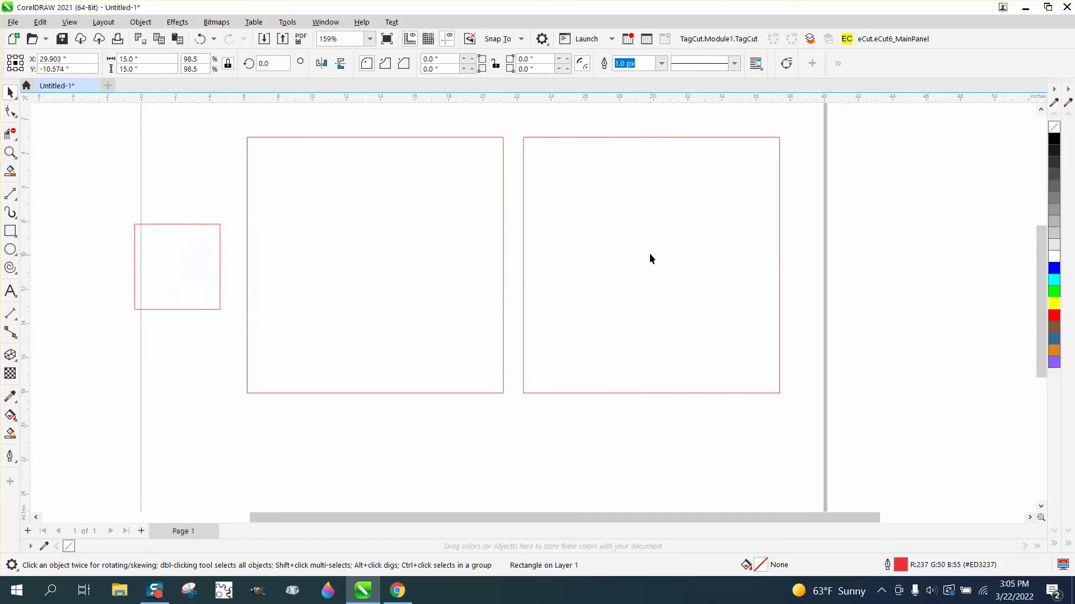
click(652, 256)
key(Return)
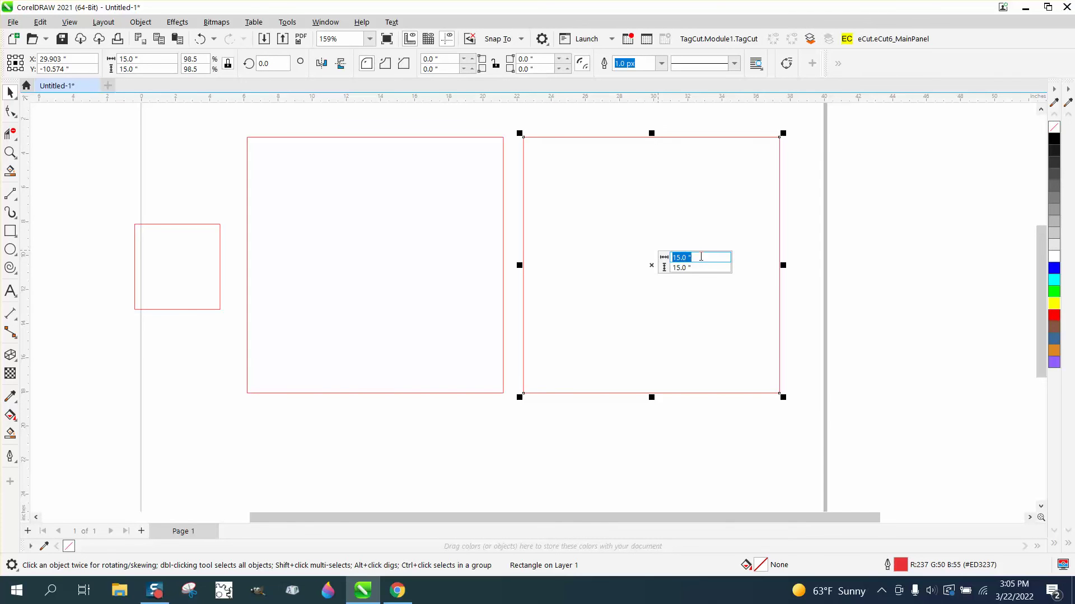
text(2)
key(Return)
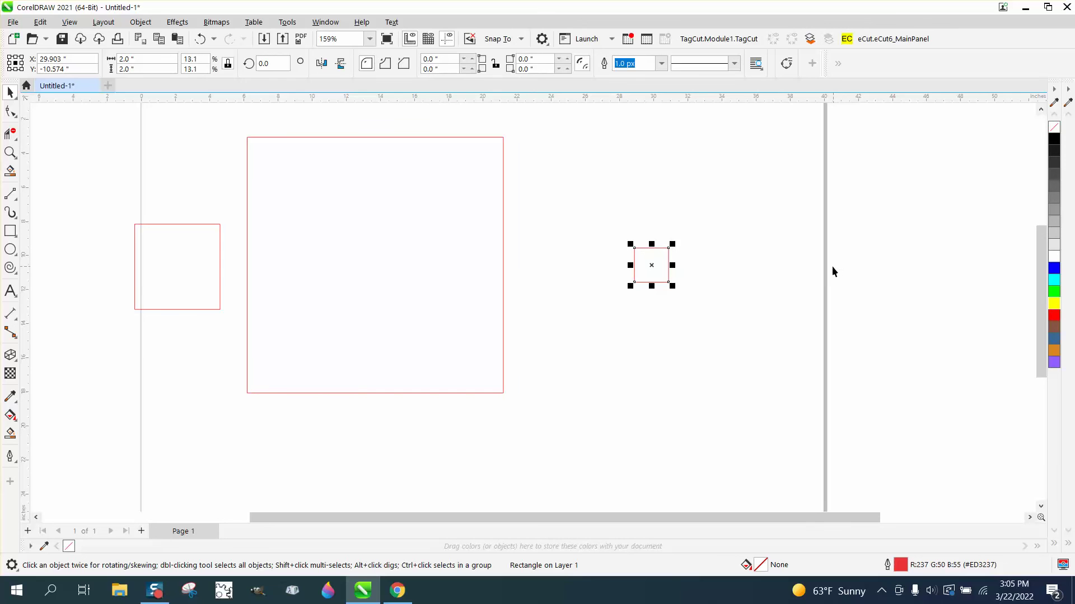